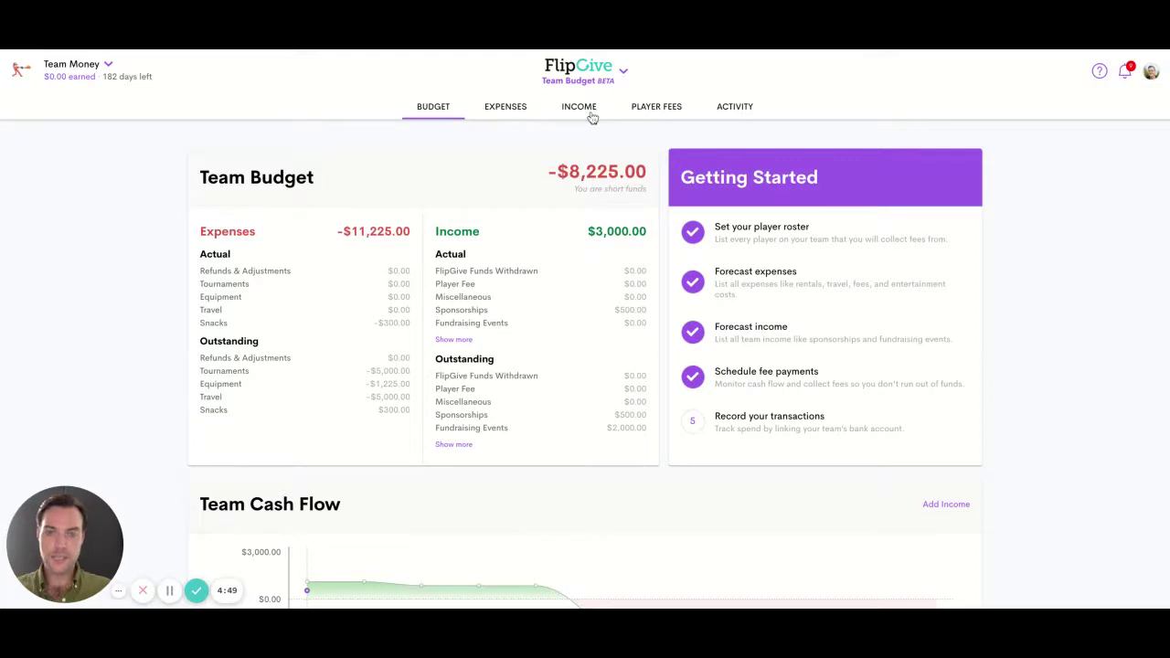
Step: Open the Player Fees page and look over the roster with all fees at $0.00
click(657, 107)
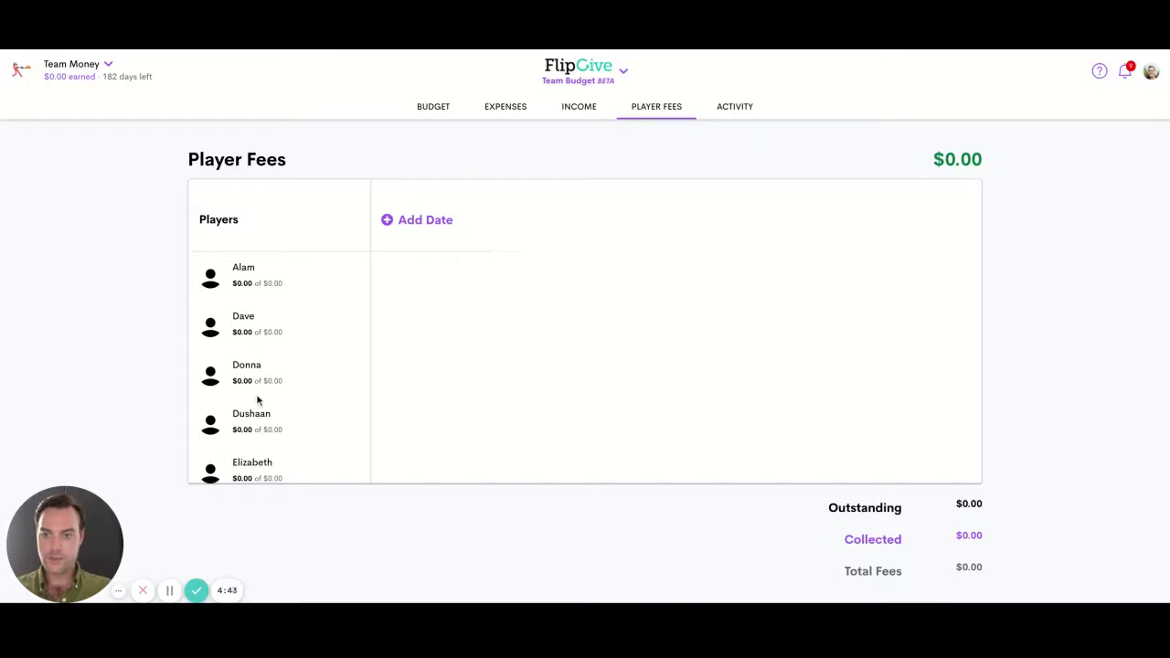
scroll(260, 421, down, 1)
scroll(261, 441, up, 1)
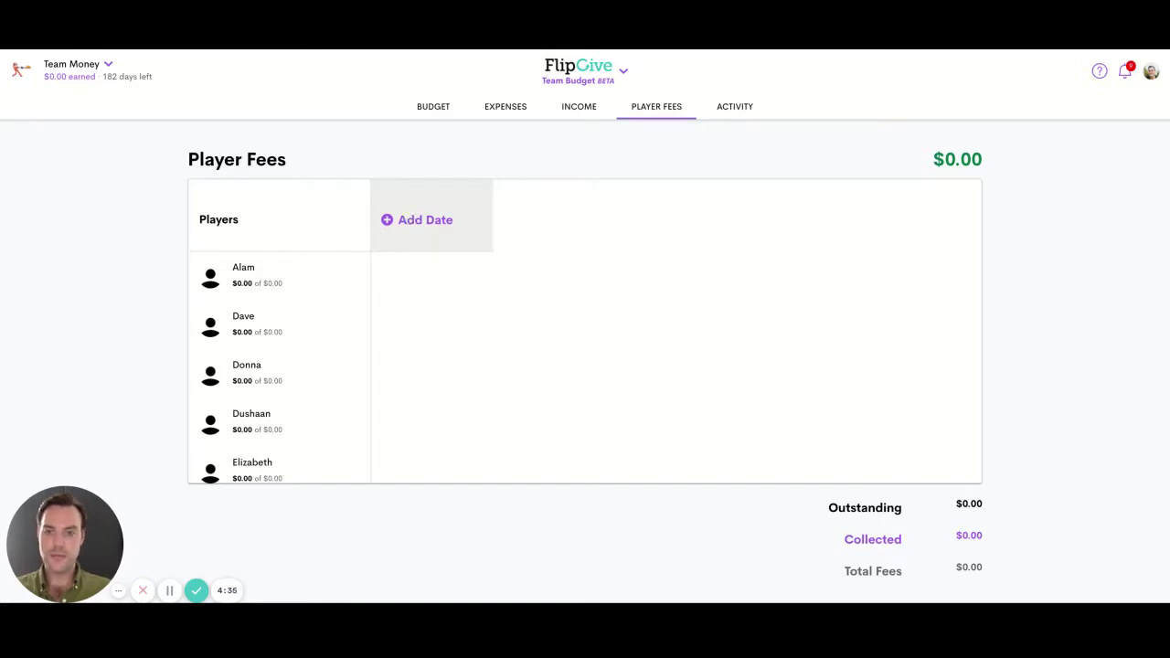
Step: Add a $10,000 team fee due Sep 01, 2021, split about $666.67 per player
click(419, 219)
key(BackSpace)
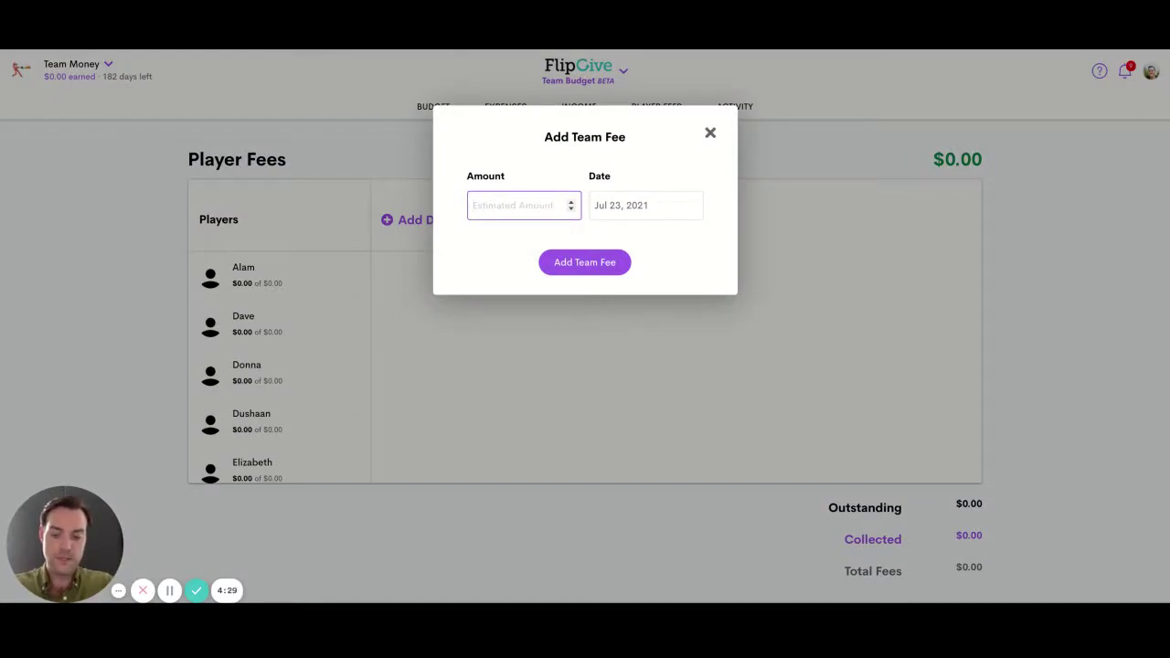
text(10000)
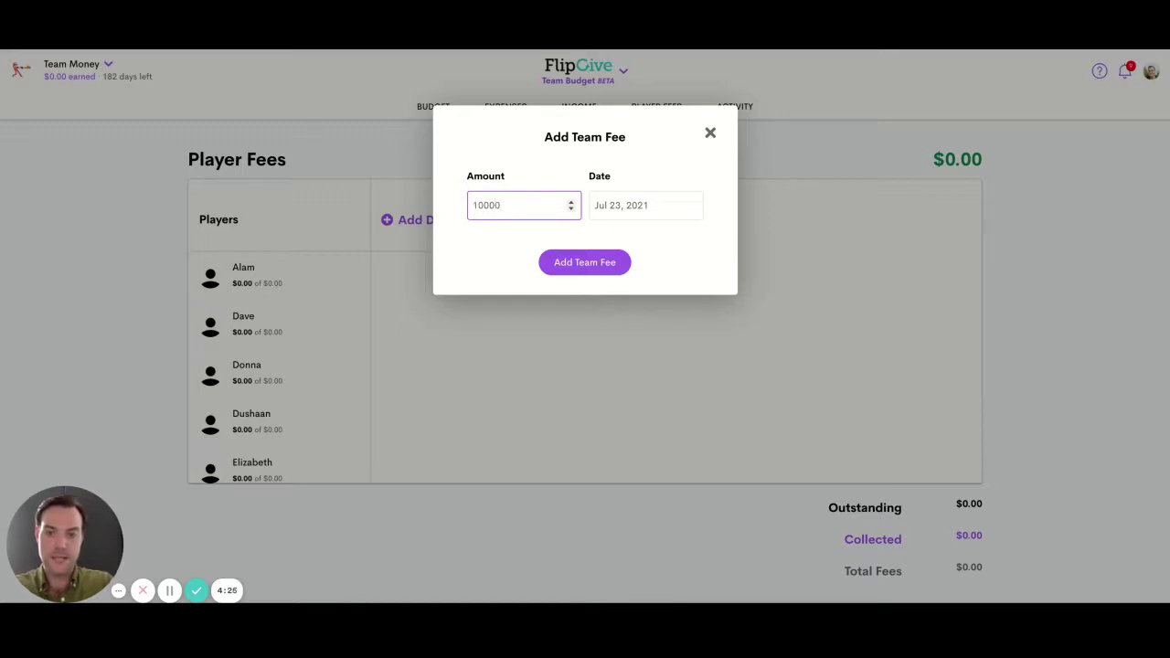
click(665, 206)
click(735, 239)
click(736, 239)
click(674, 287)
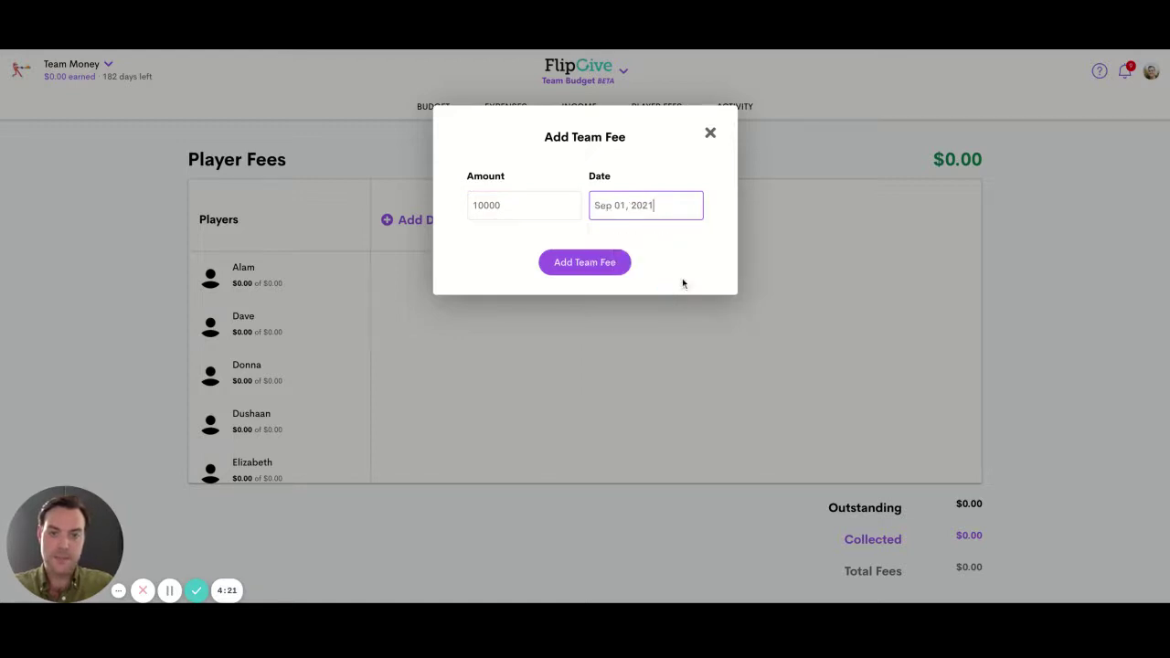
click(600, 265)
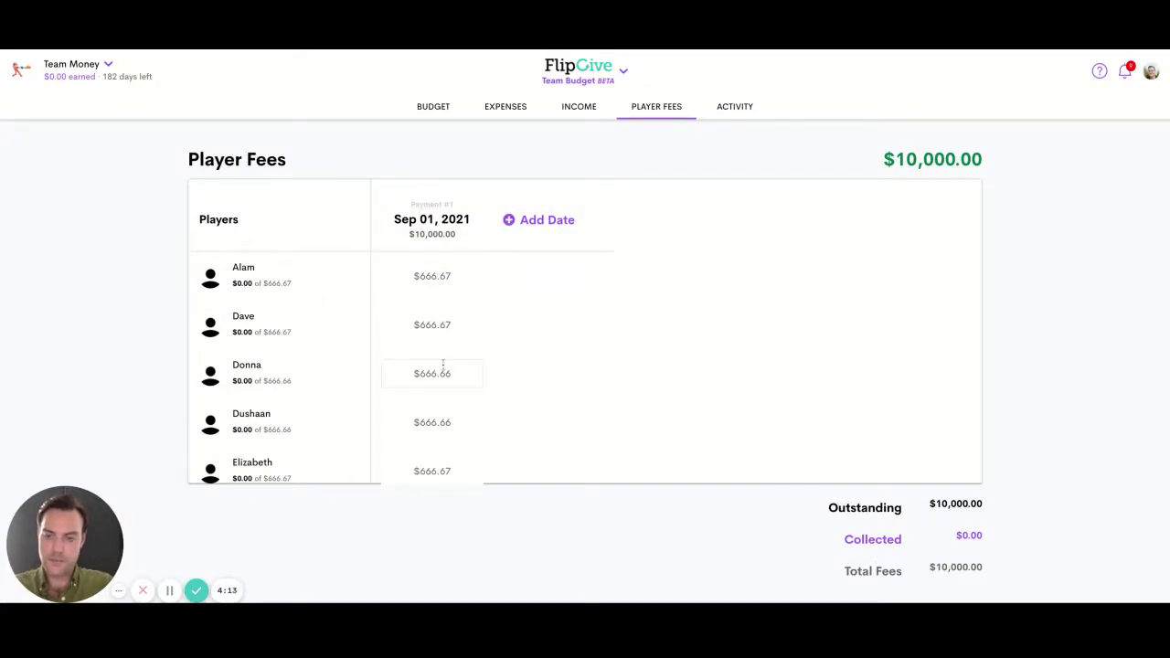
Step: Change the first player's Sep 01 share from $666.67 to $1,000.00
click(436, 276)
key(BackSpace)
key(BackSpace)
key(BackSpace)
key(Delete)
key(Delete)
key(Delete)
text(1000)
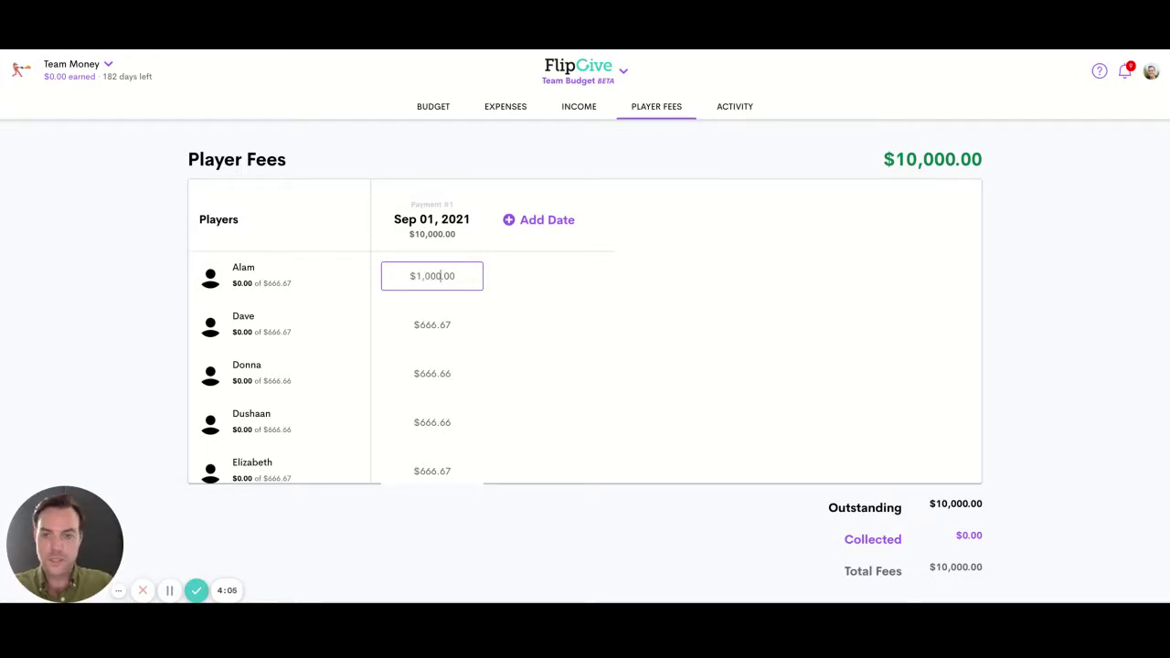
click(514, 323)
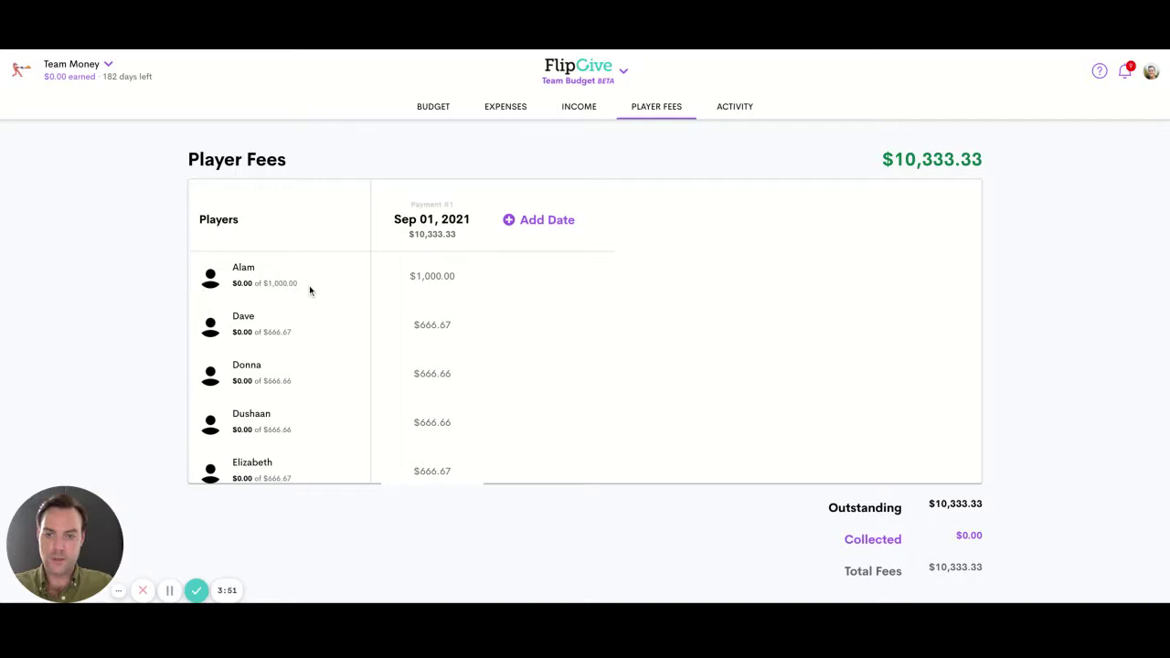
Step: Add a second $10,000 team fee due Nov 01, 2021, then highlight the $20,333.33 total
click(554, 222)
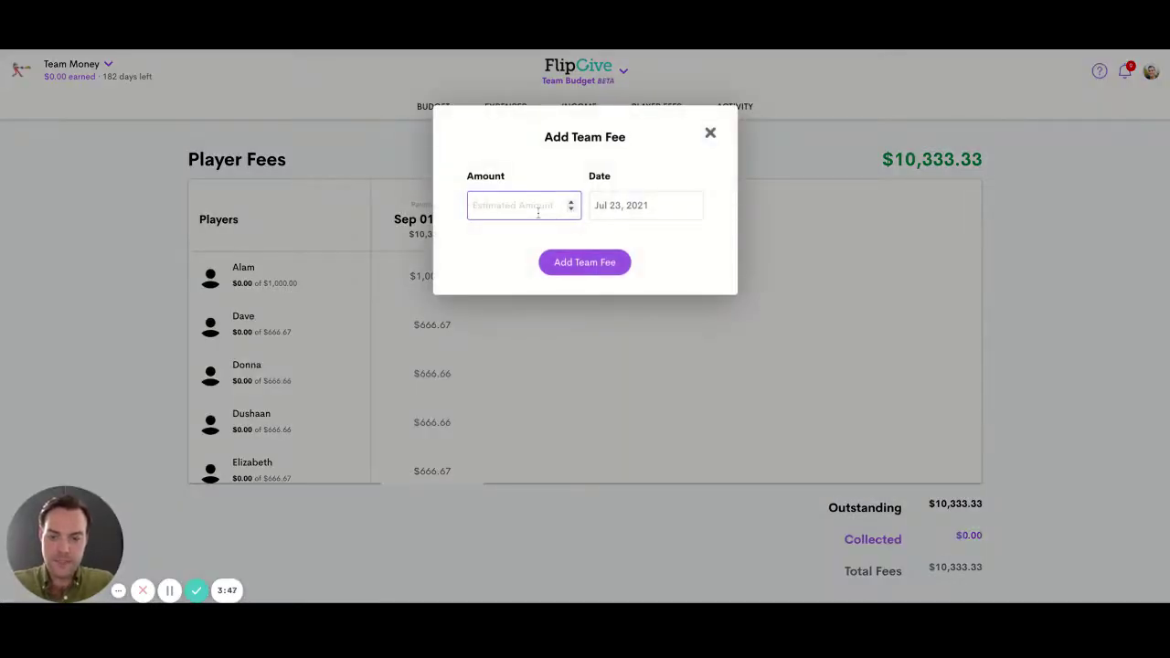
text(10000)
click(686, 209)
click(734, 239)
click(733, 239)
click(733, 240)
click(733, 239)
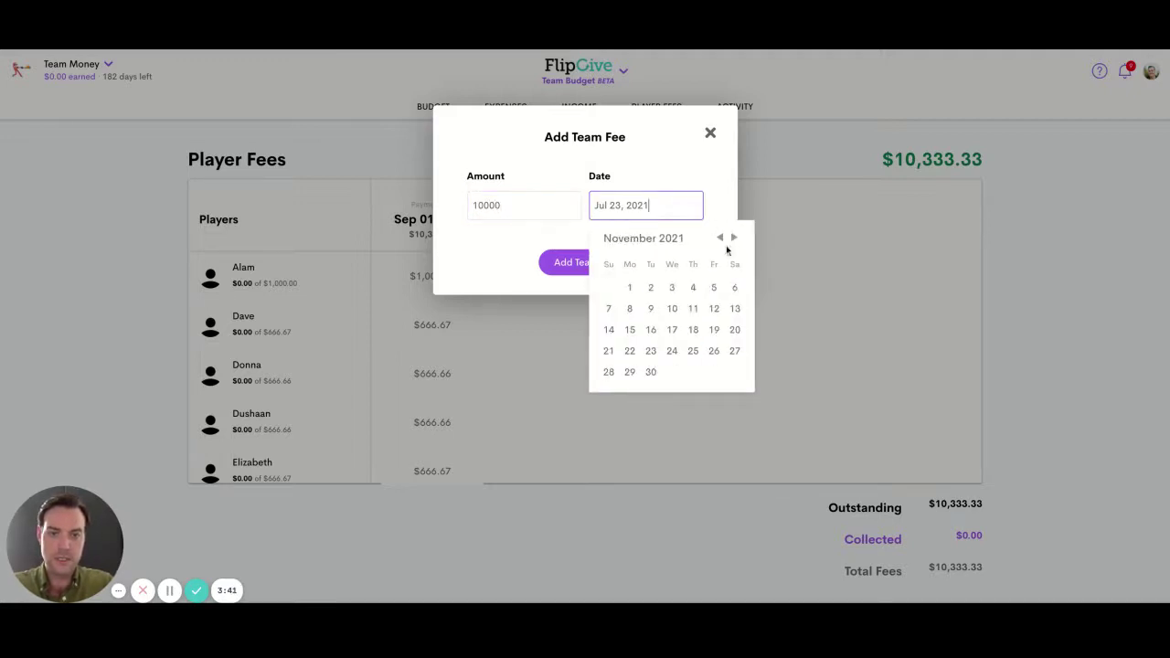
click(629, 287)
click(603, 265)
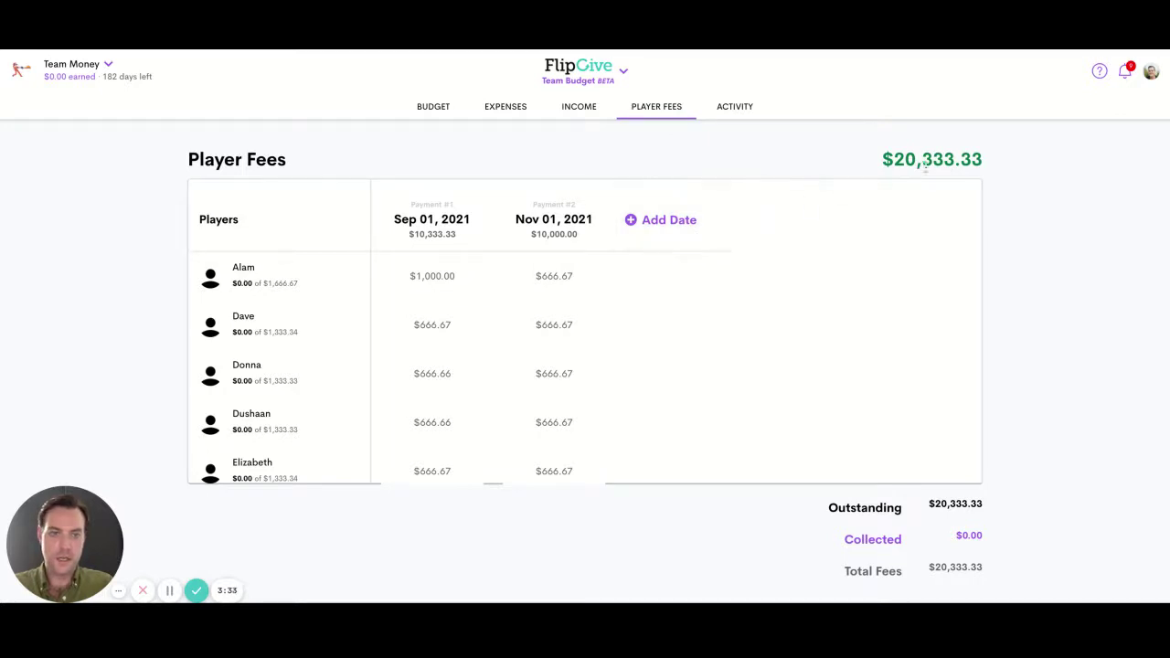
triple_click(988, 162)
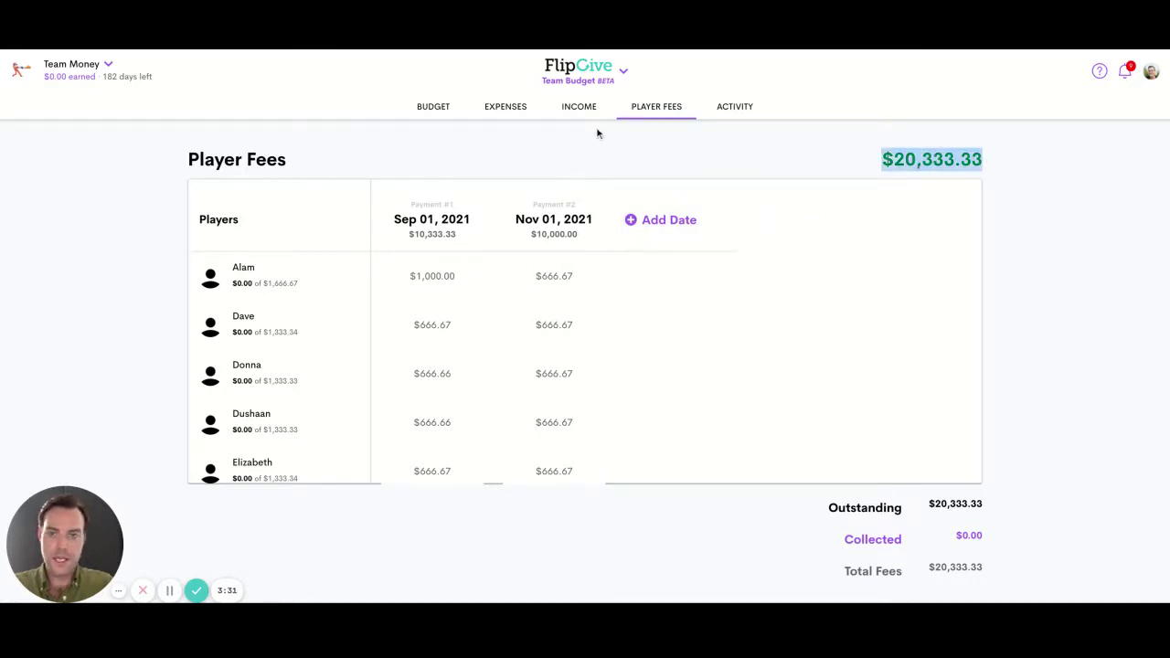
click(579, 108)
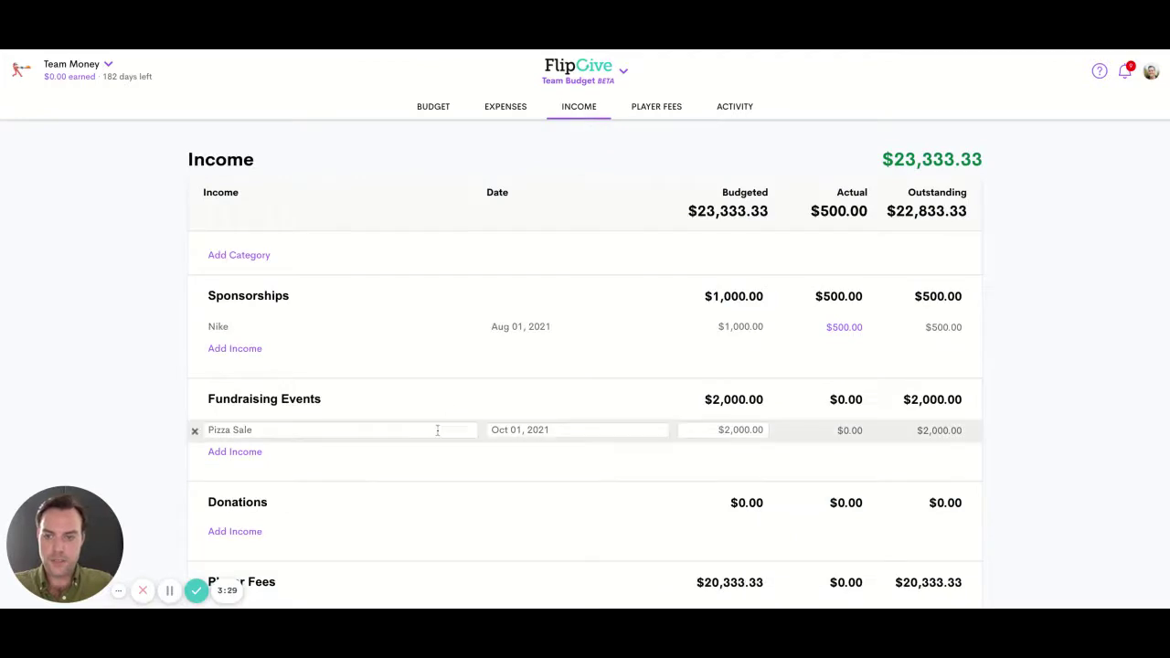
scroll(437, 429, down, 1)
scroll(437, 430, down, 2)
scroll(437, 430, down, 1)
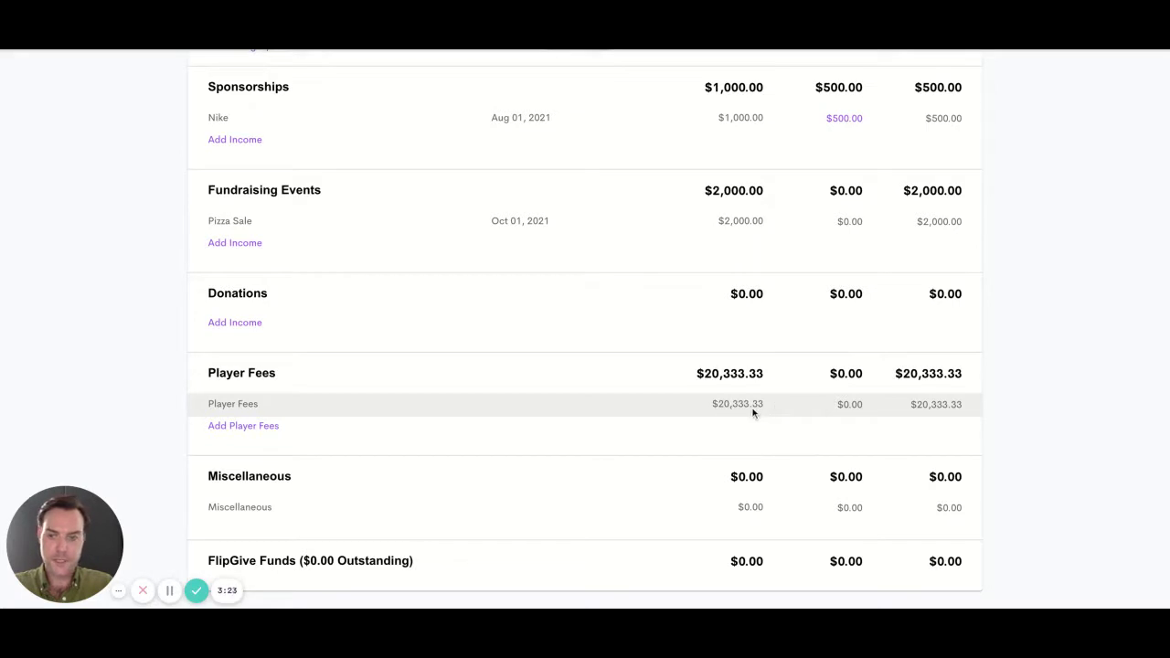
click(261, 432)
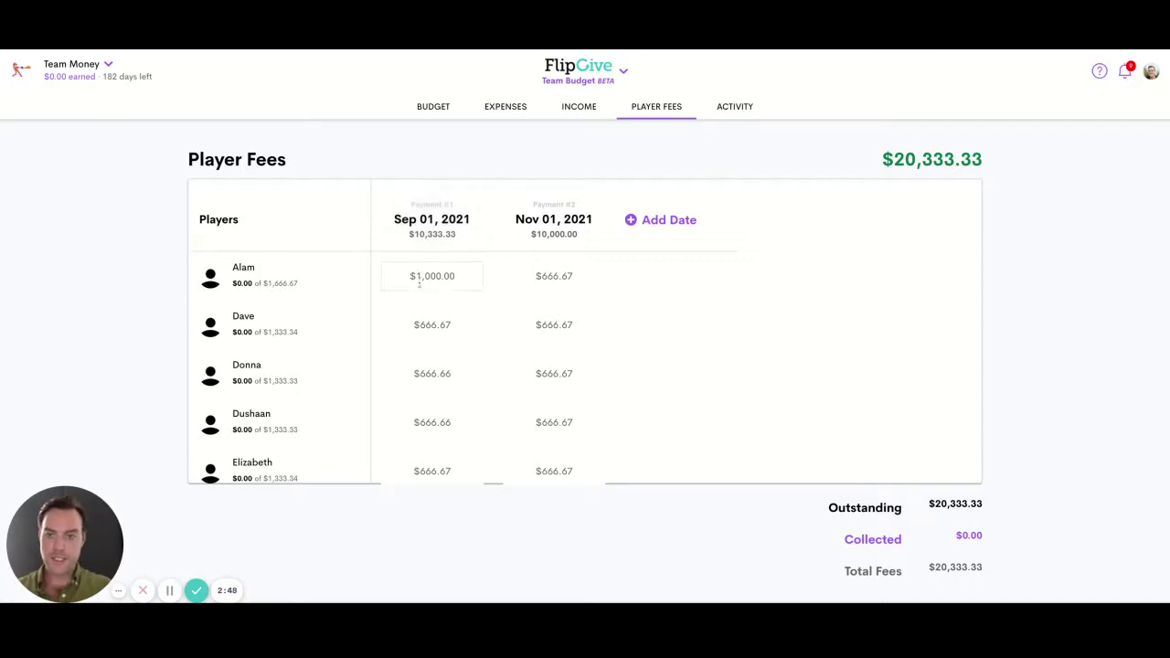
Step: On the Activity page, change the $500 sponsorship income's category to Player Fees
click(740, 112)
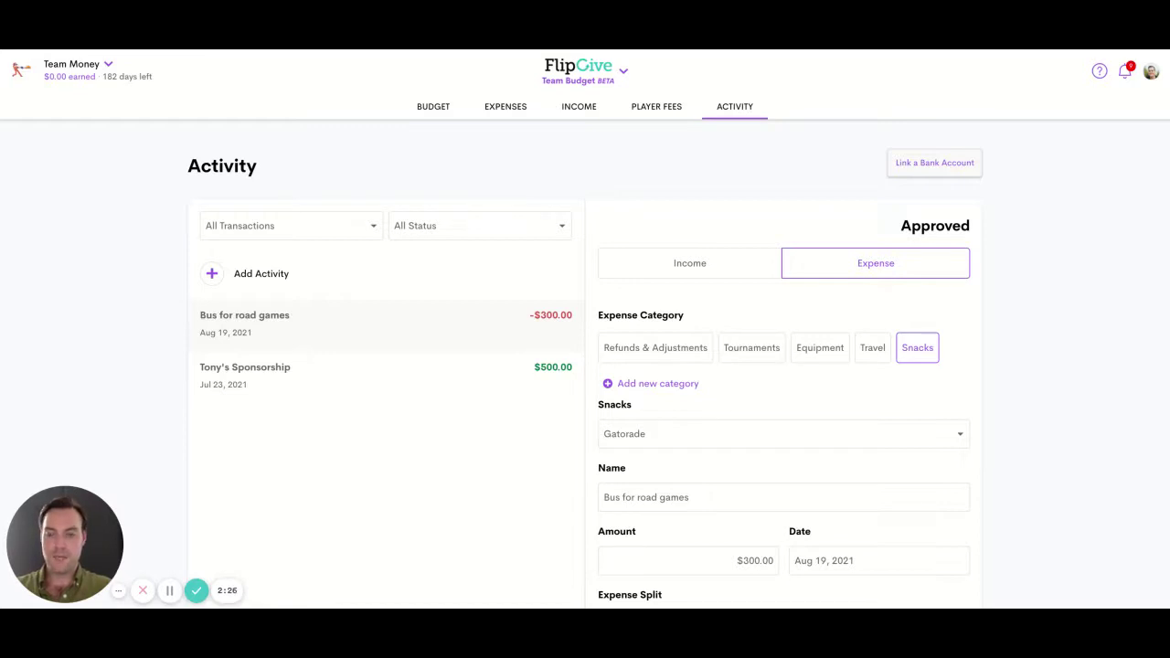
click(518, 393)
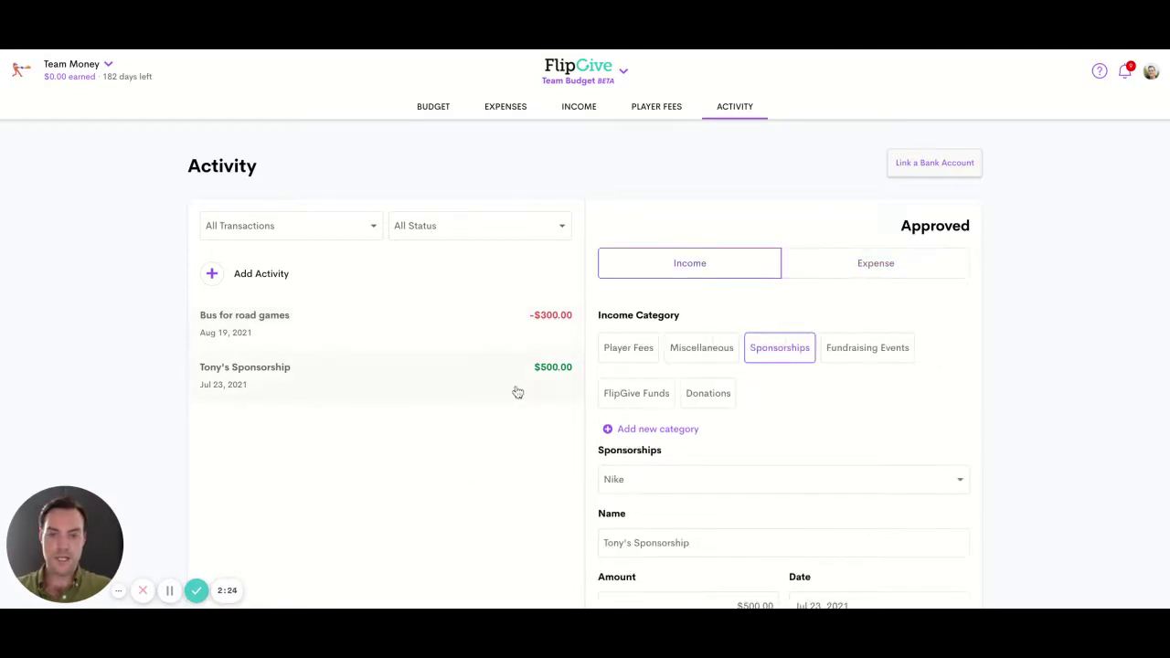
click(629, 351)
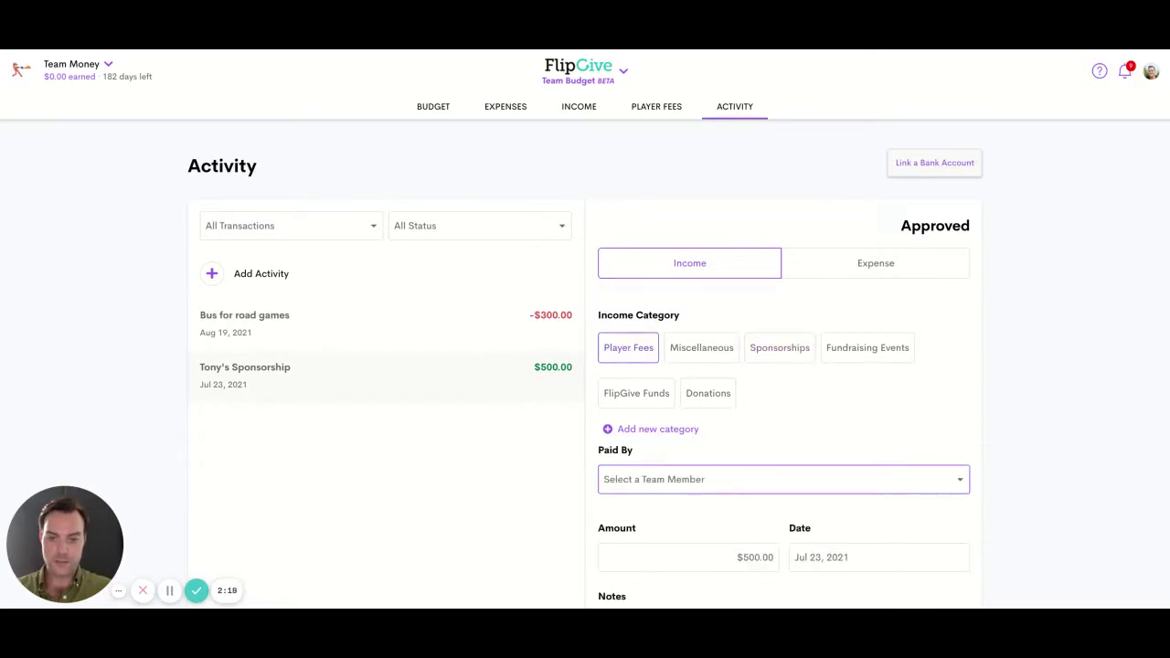
Step: Start a new Income activity categorized as Player Fees, paid by the first team member
click(255, 273)
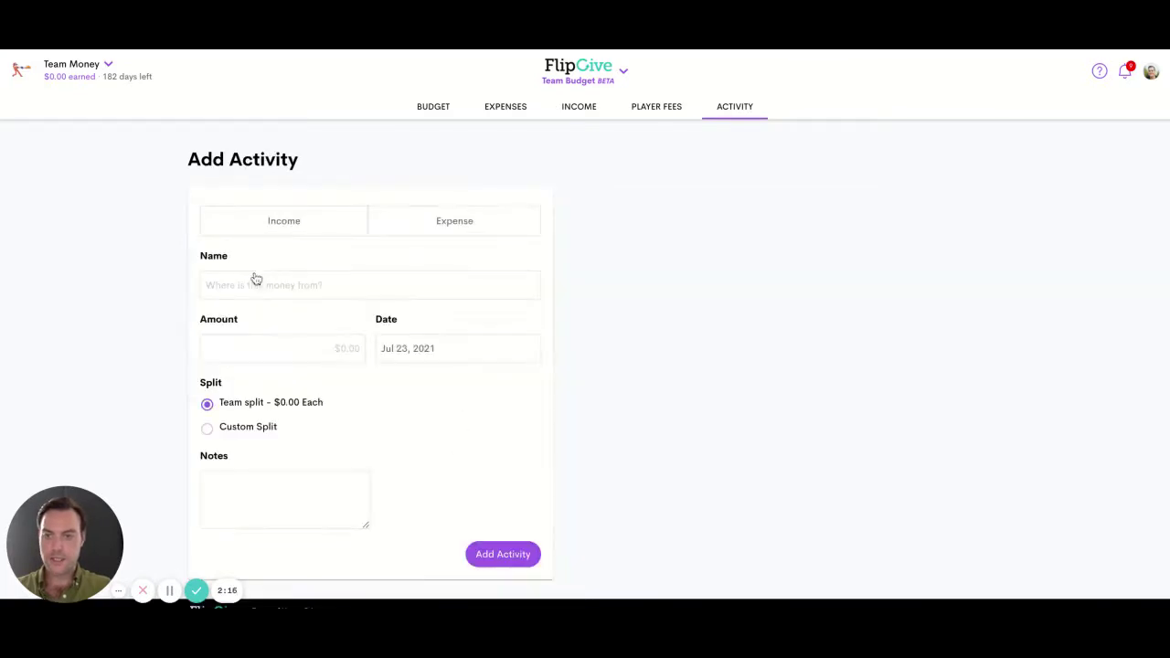
click(302, 230)
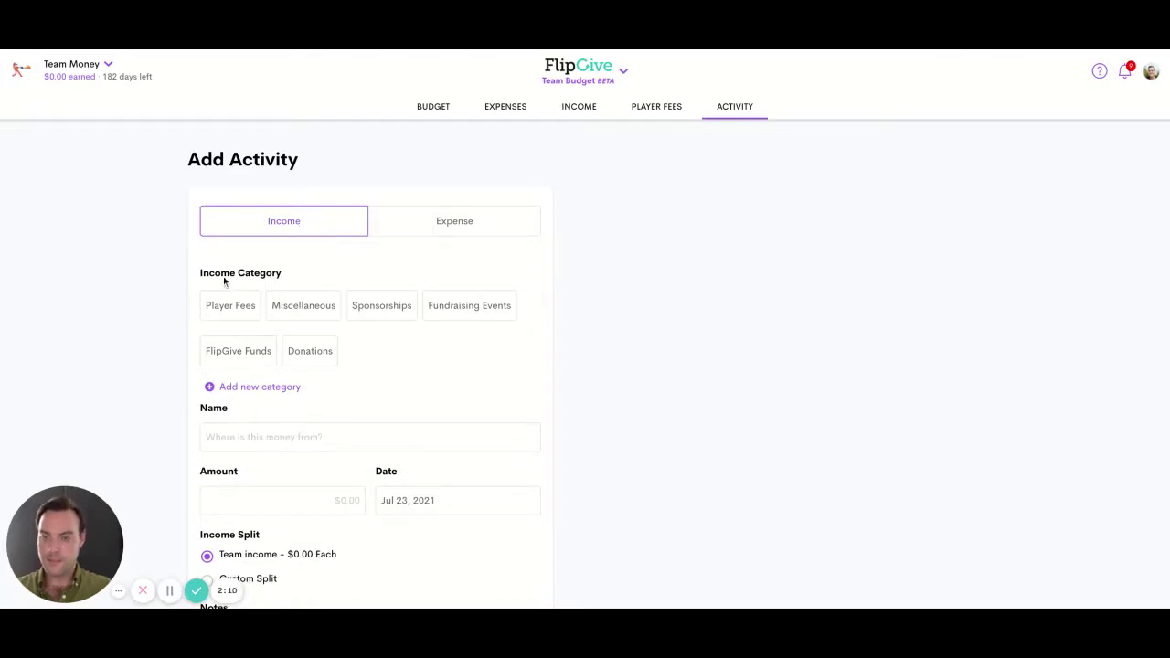
click(221, 311)
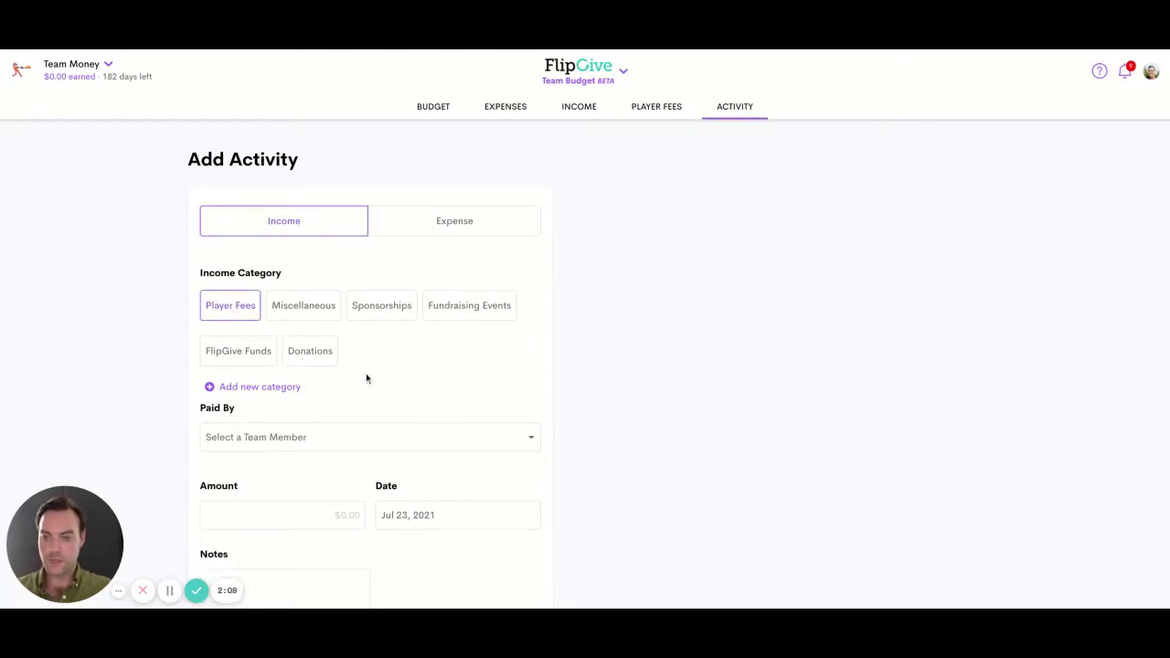
scroll(412, 390, down, 1)
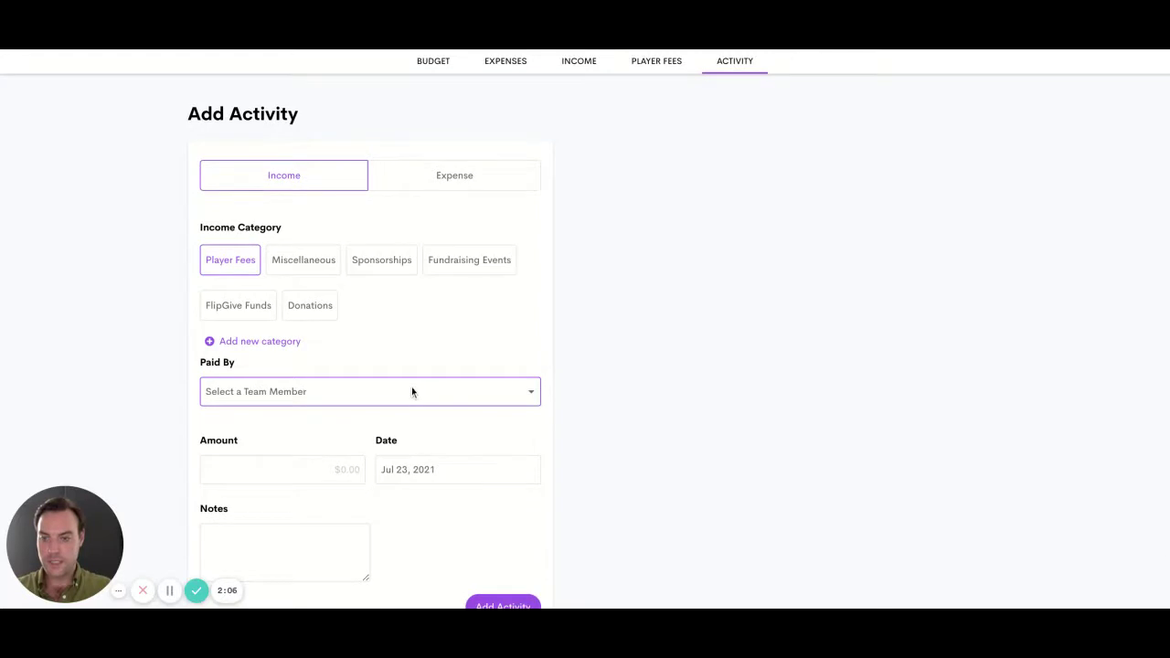
click(417, 492)
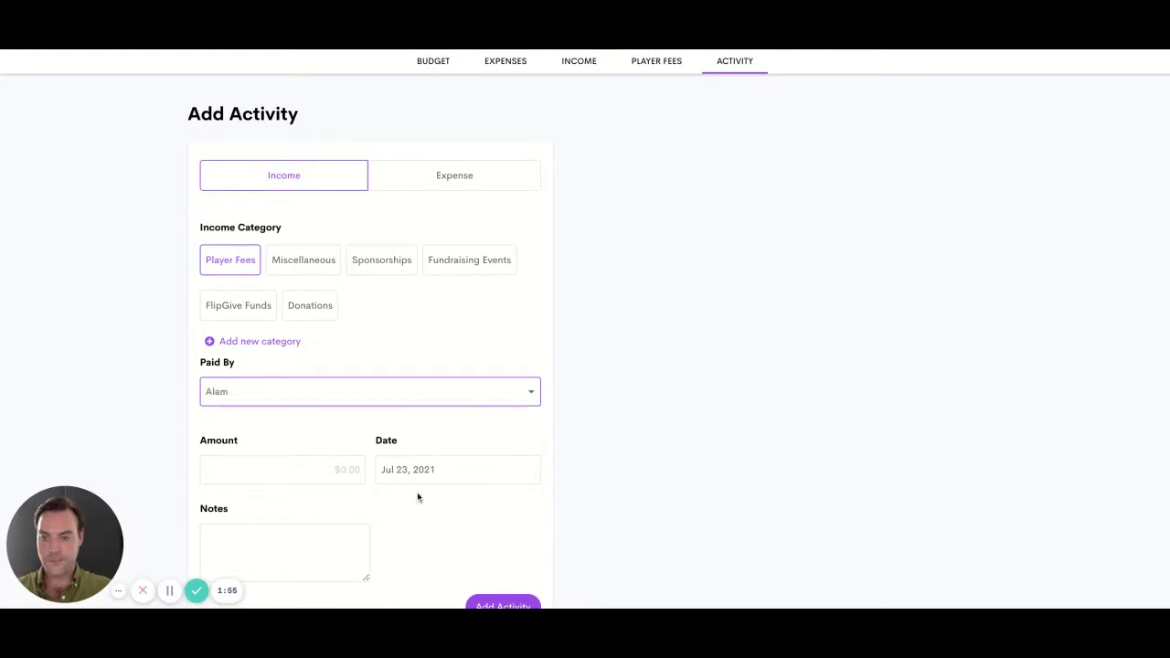
scroll(470, 420, down, 2)
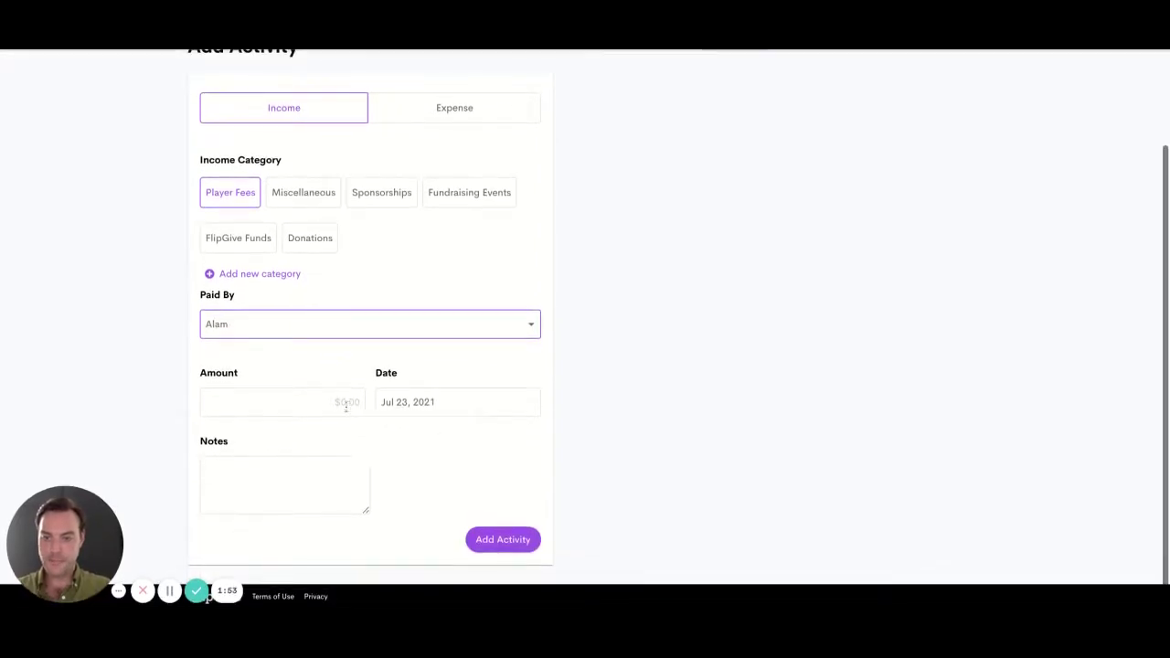
Step: Enter 1000 with a cash-at-the-game note, date it Aug 19, 2021, and save
click(345, 405)
text(1000)
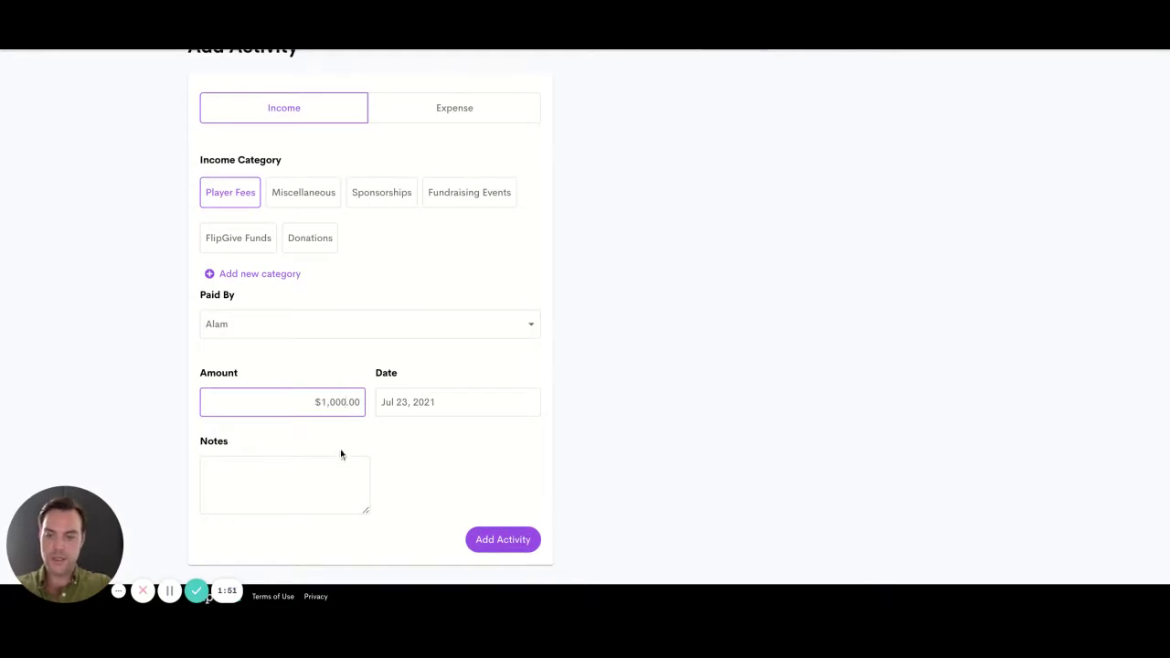
click(335, 477)
text(G)
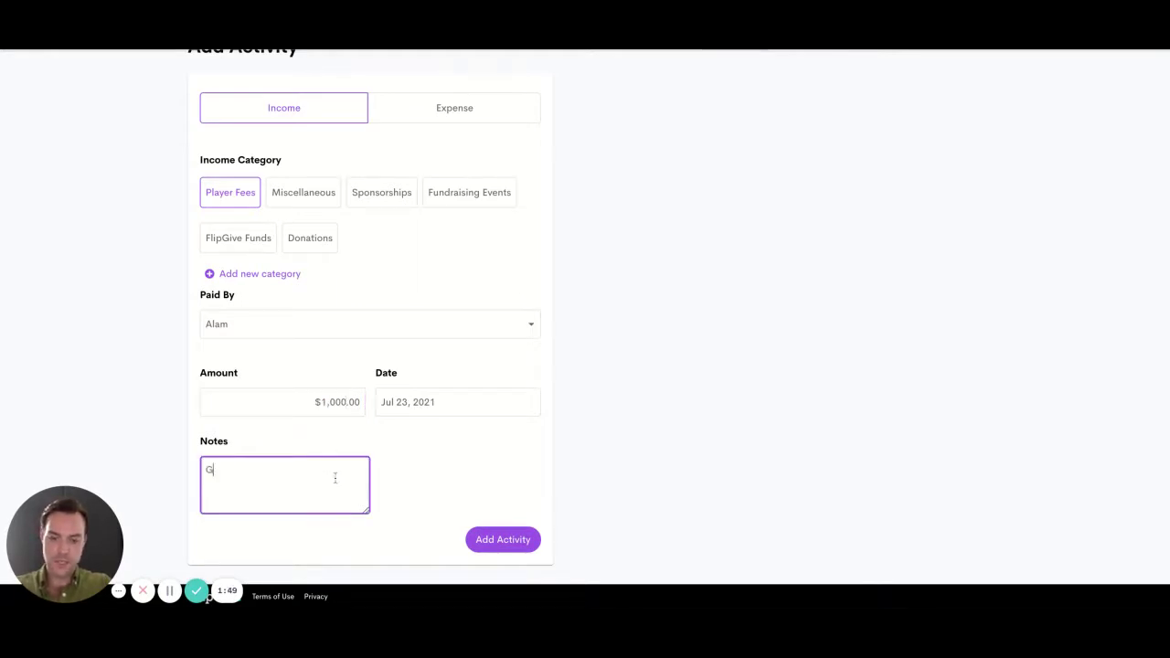
text(aveame cash at the game)
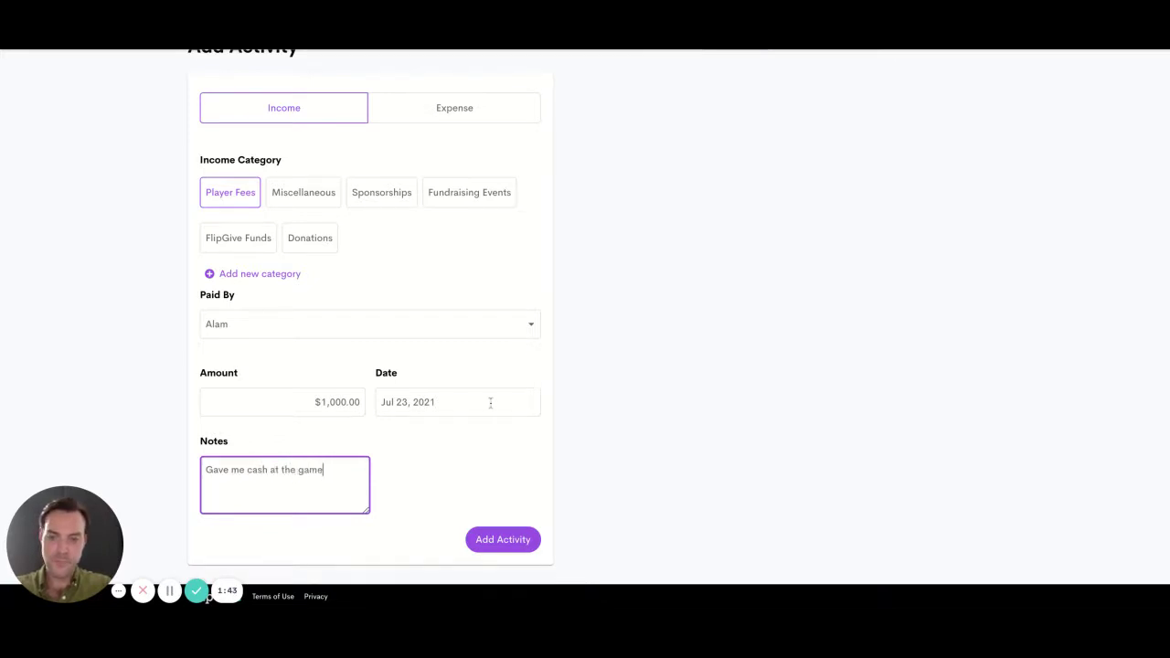
click(490, 402)
click(523, 435)
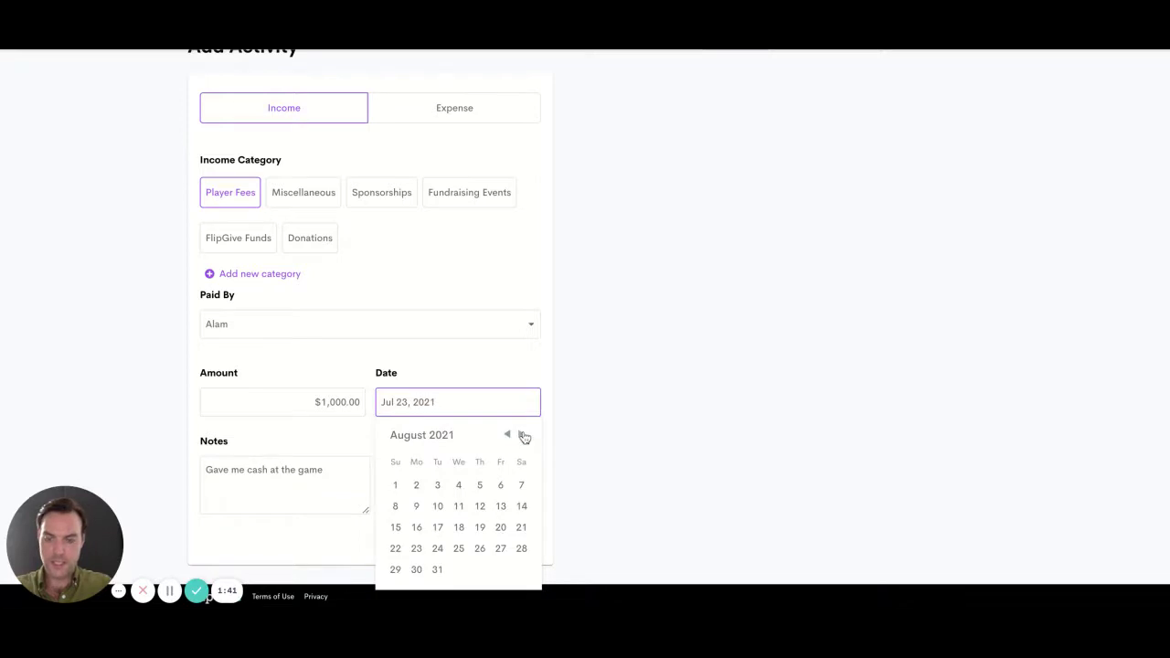
click(482, 530)
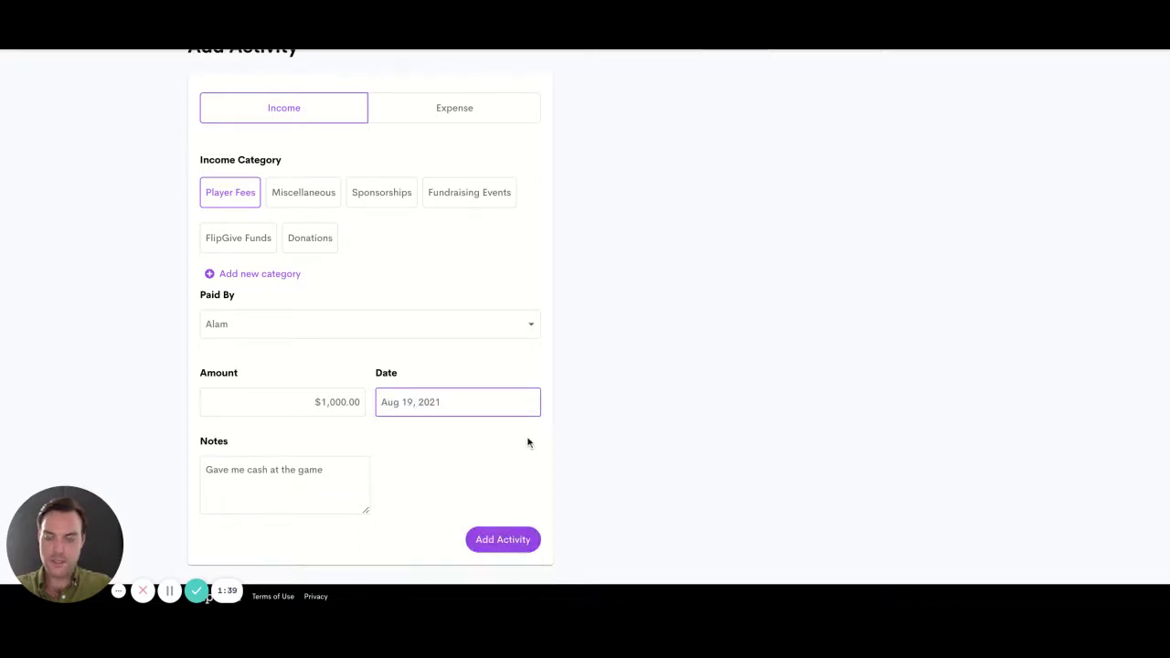
click(494, 540)
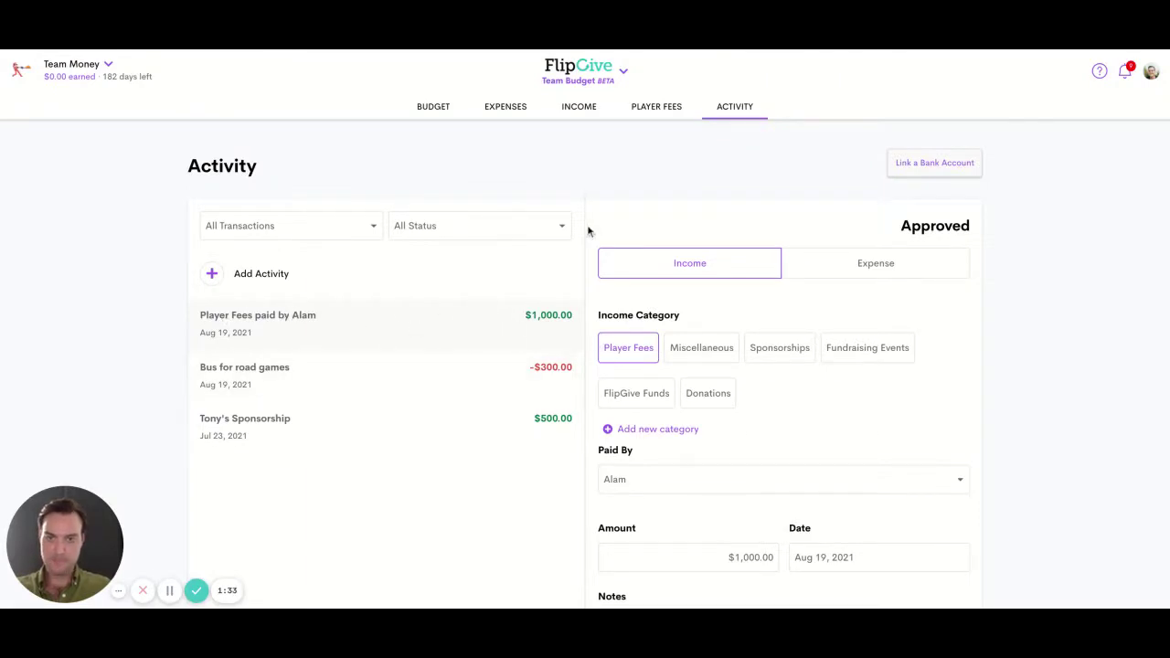
Step: Open Player Fees and highlight the first player's Paid status, $1,666.67 owed and $1,000.00 paid
click(654, 115)
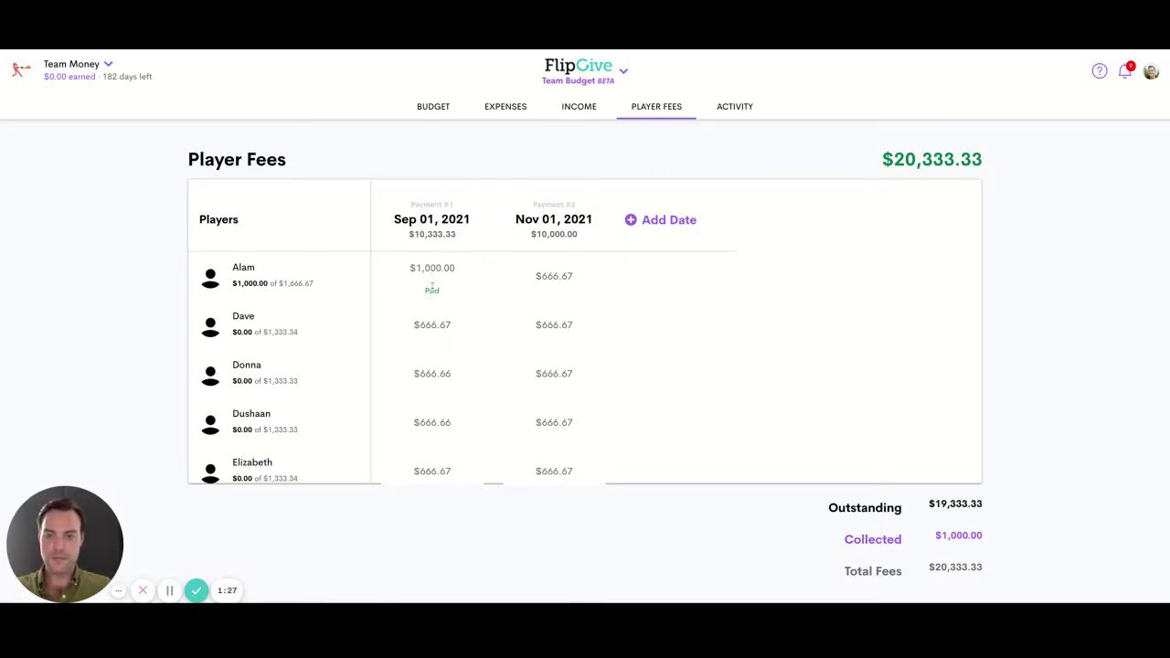
double_click(444, 297)
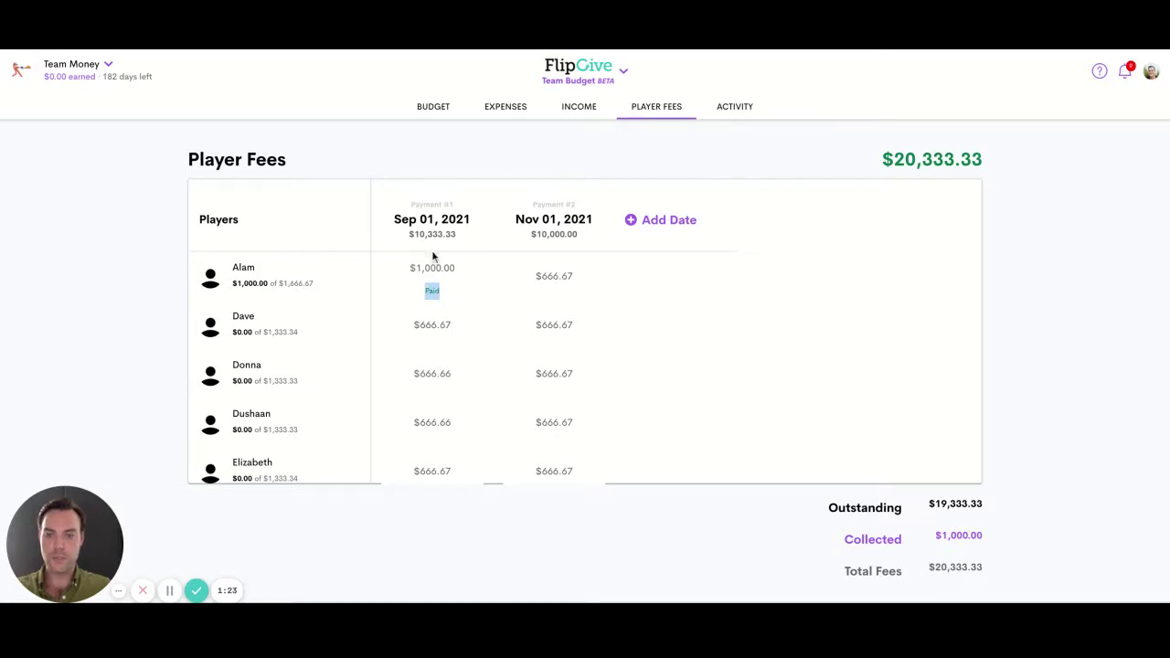
click(489, 315)
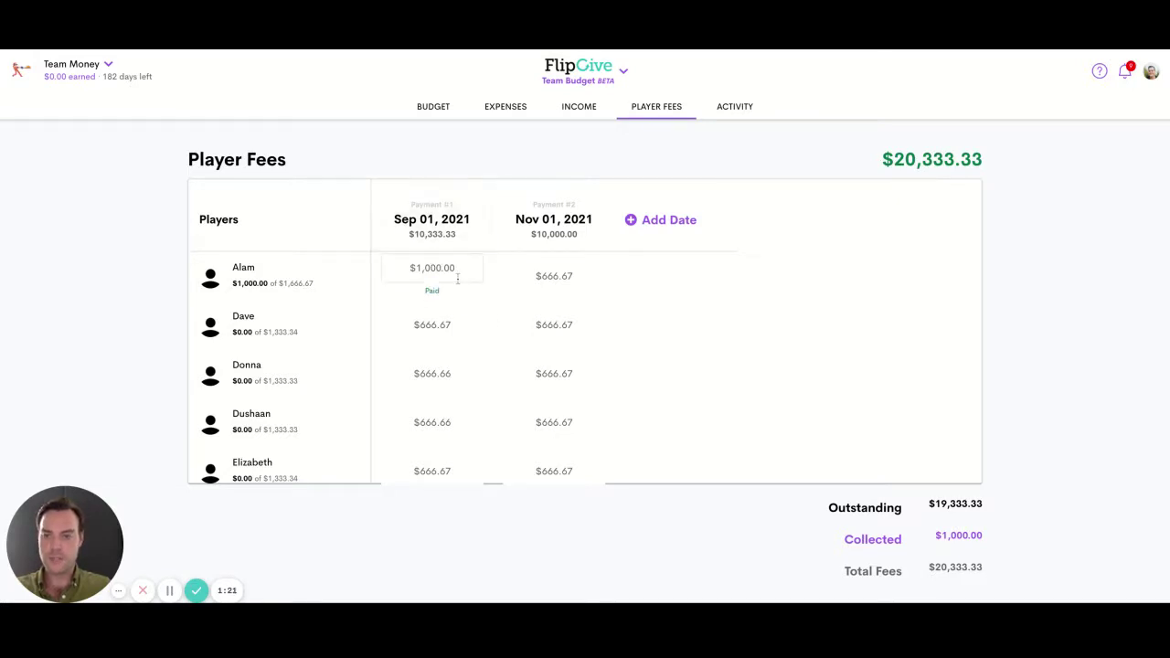
drag(280, 284, 313, 284)
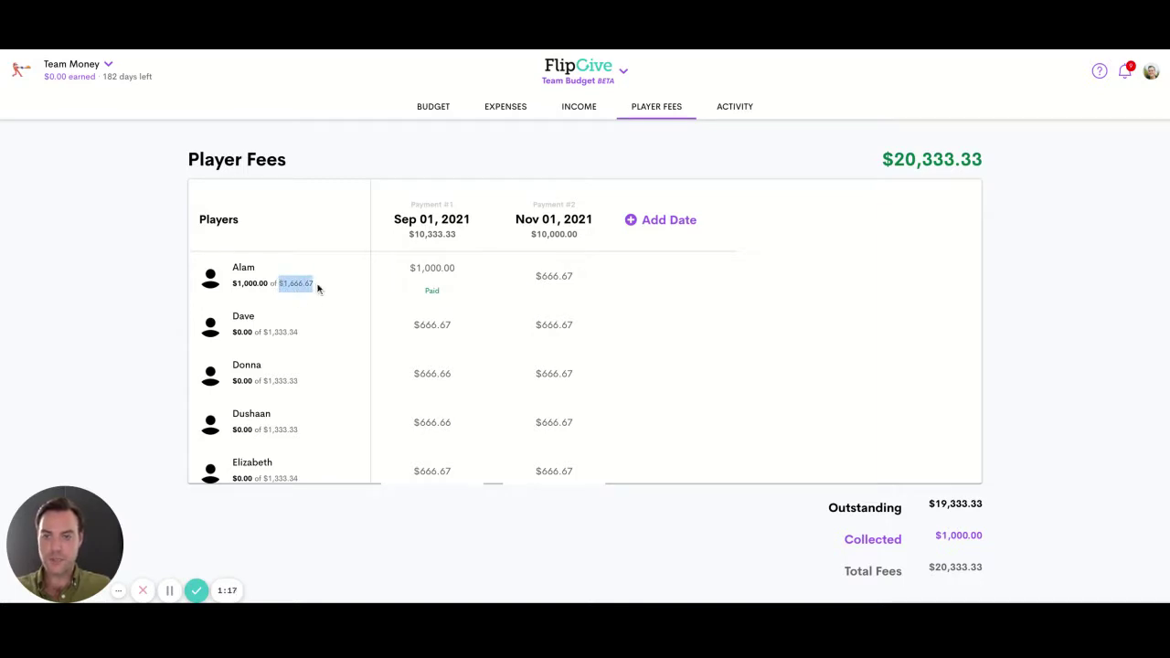
click(388, 314)
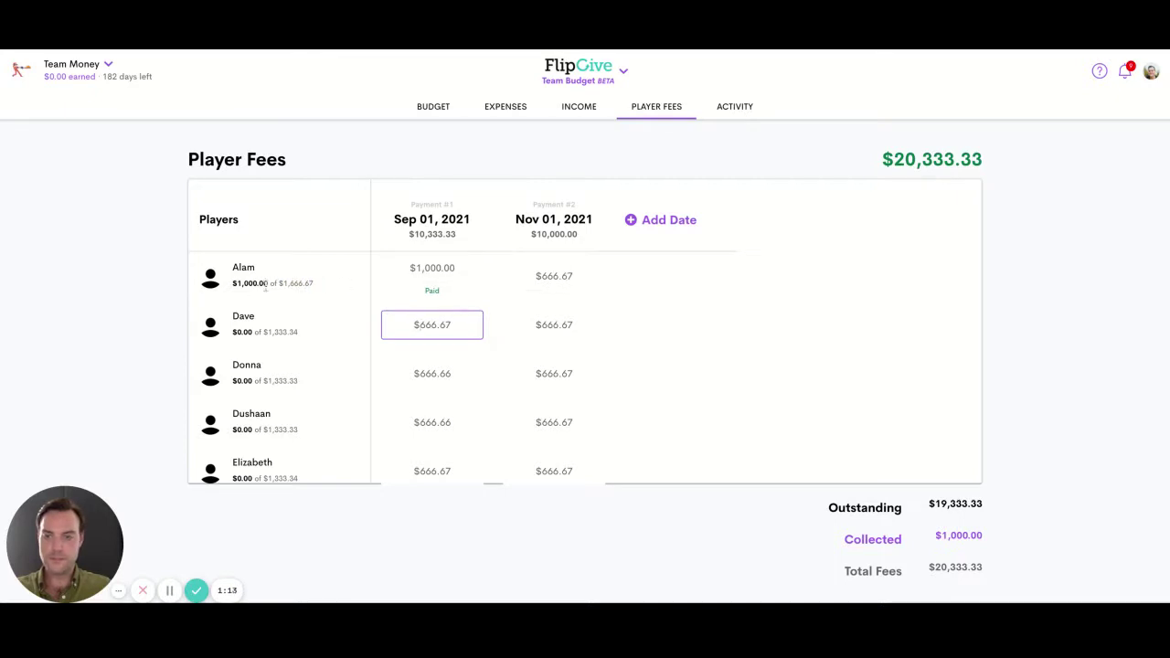
drag(265, 284, 232, 284)
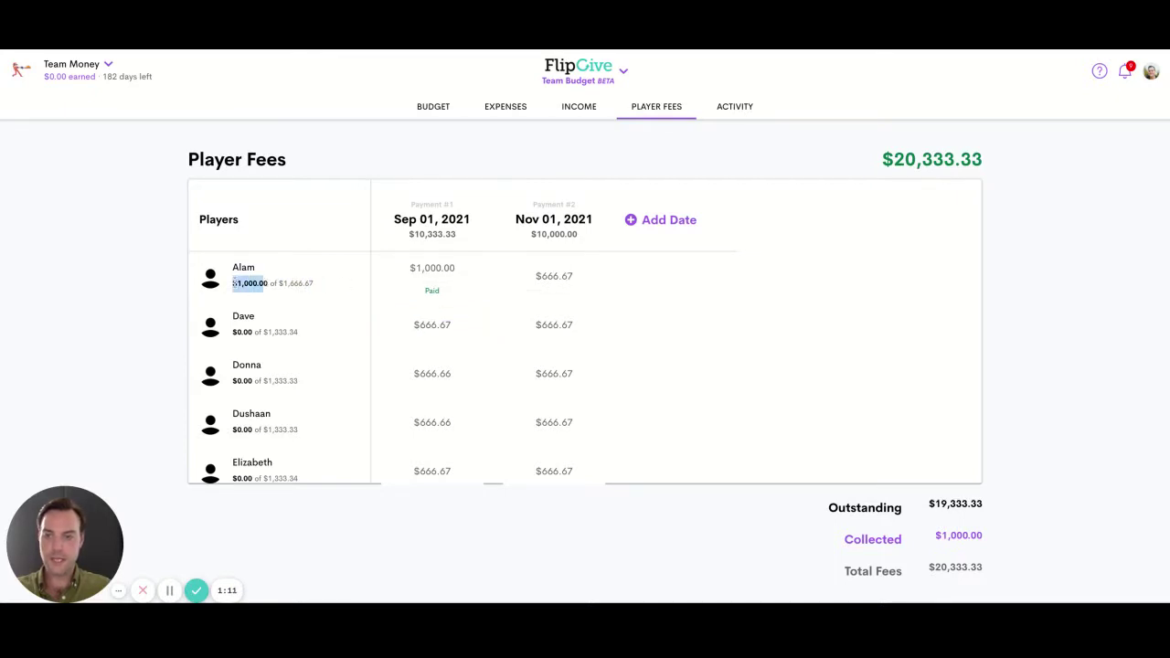